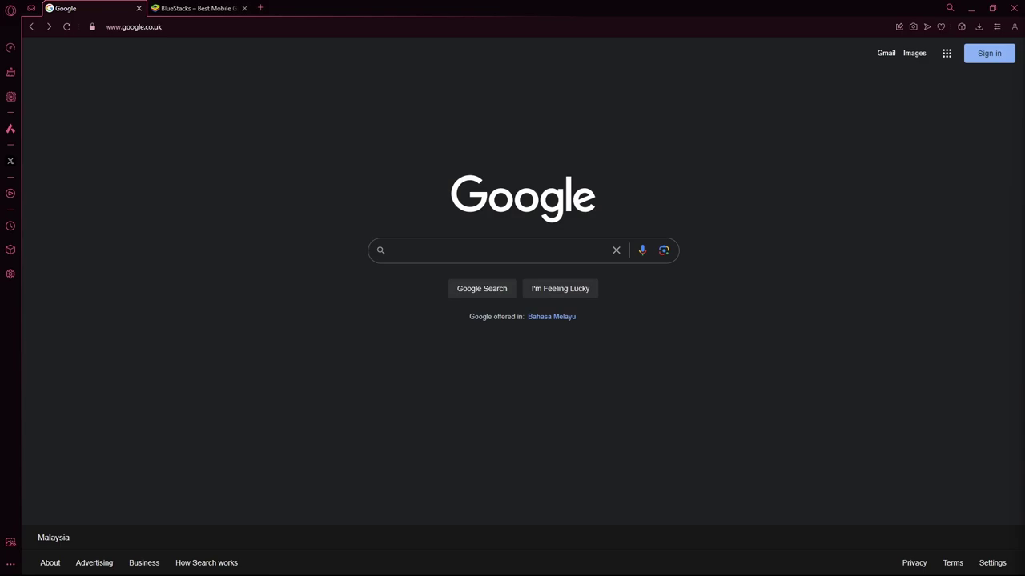
Run a Google search for 'playstore' to reach Google Play
{"action": "left_click", "coordinate": [445, 256]}
{"action": "type", "text": "playstore"}
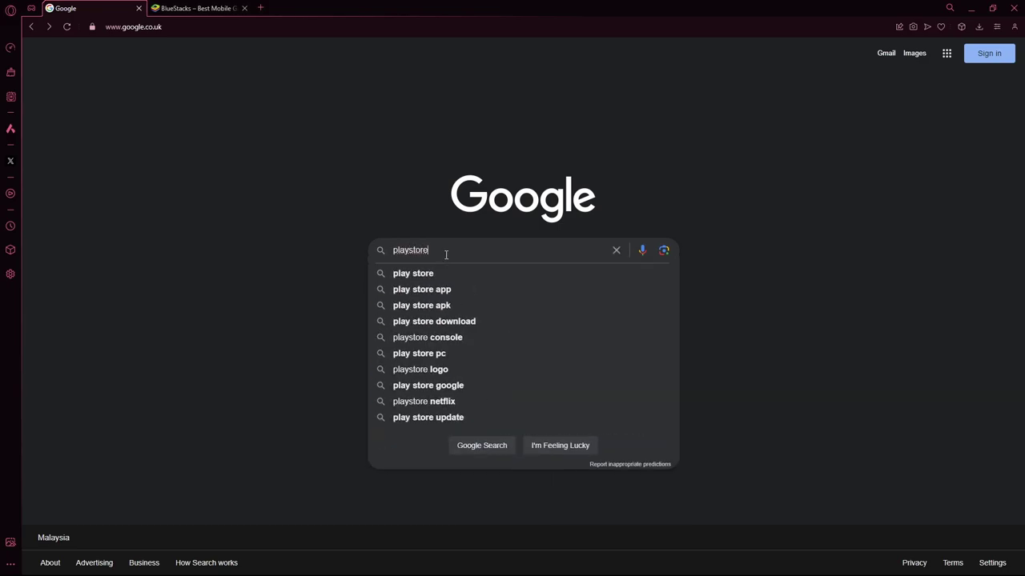
{"action": "key", "text": "Return"}
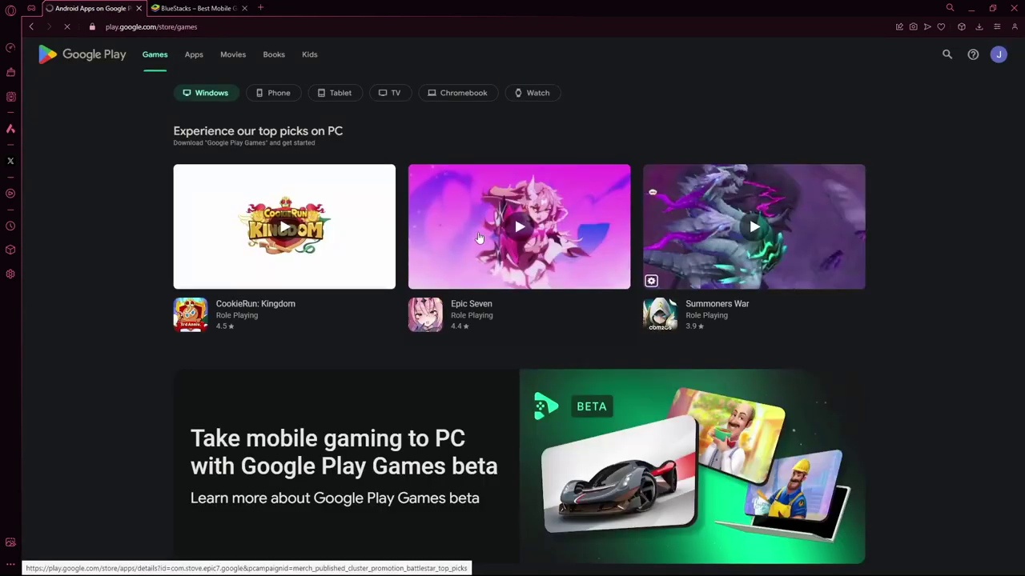
Search Google Play for 'Honor of Kings' and scroll through the results
{"action": "left_click", "coordinate": [945, 53]}
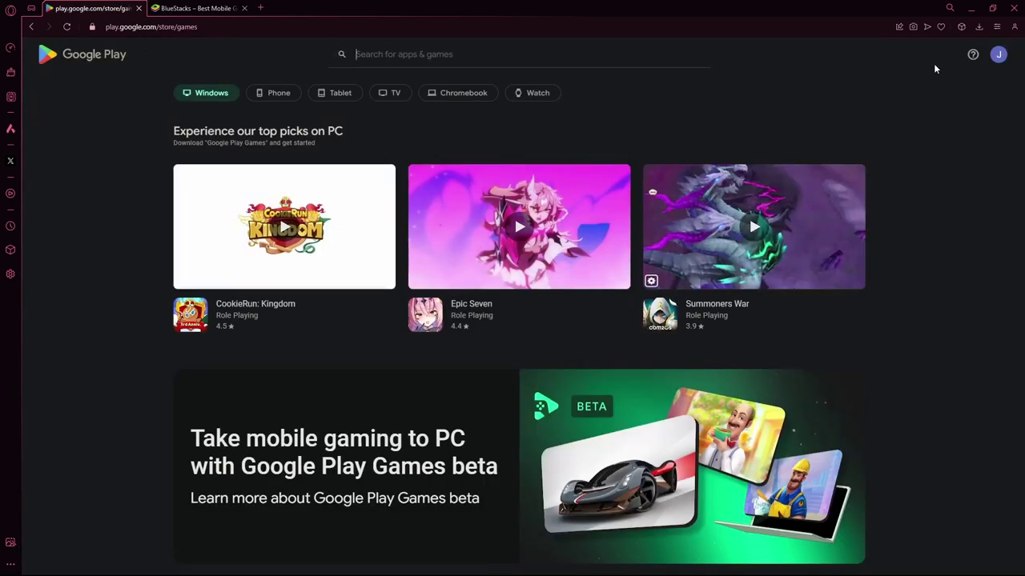
{"action": "type", "text": "Honor of"}
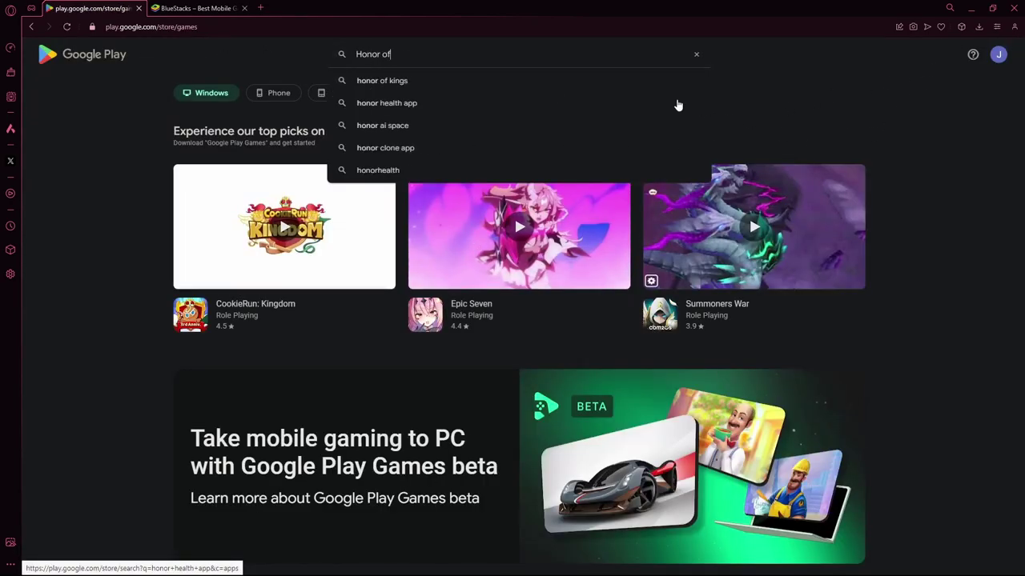
{"action": "type", "text": " Kings"}
{"action": "key", "text": "Return"}
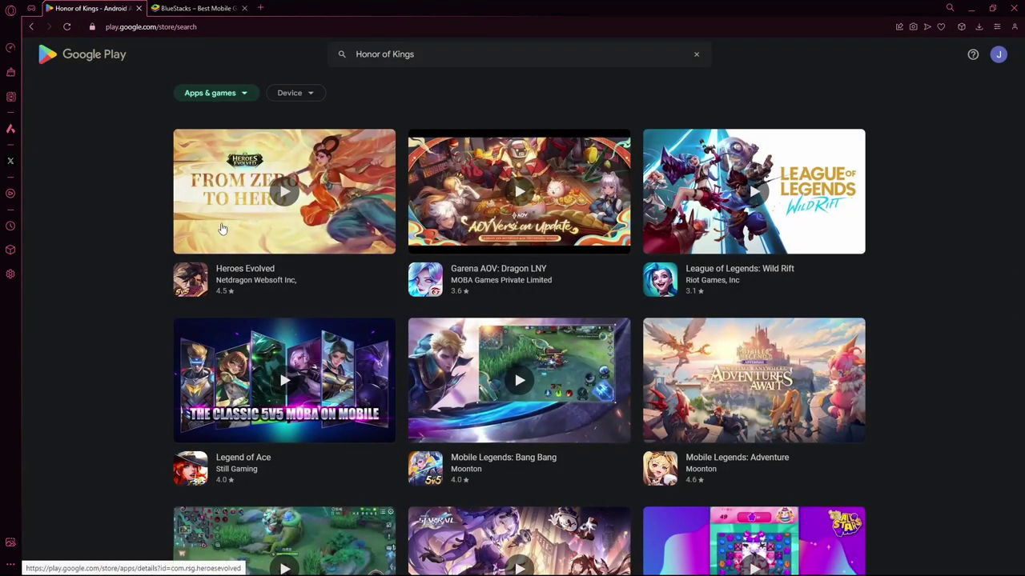
{"action": "scroll", "coordinate": [118, 237], "scroll_direction": "down", "scroll_amount": 2}
{"action": "scroll", "coordinate": [115, 235], "scroll_direction": "down", "scroll_amount": 4}
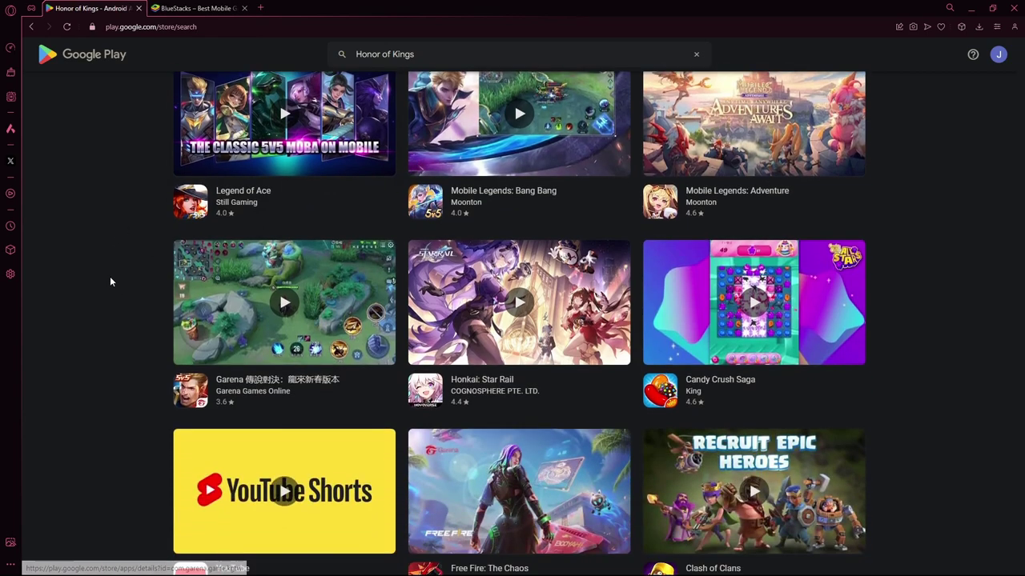
{"action": "scroll", "coordinate": [90, 290], "scroll_direction": "down", "scroll_amount": 3}
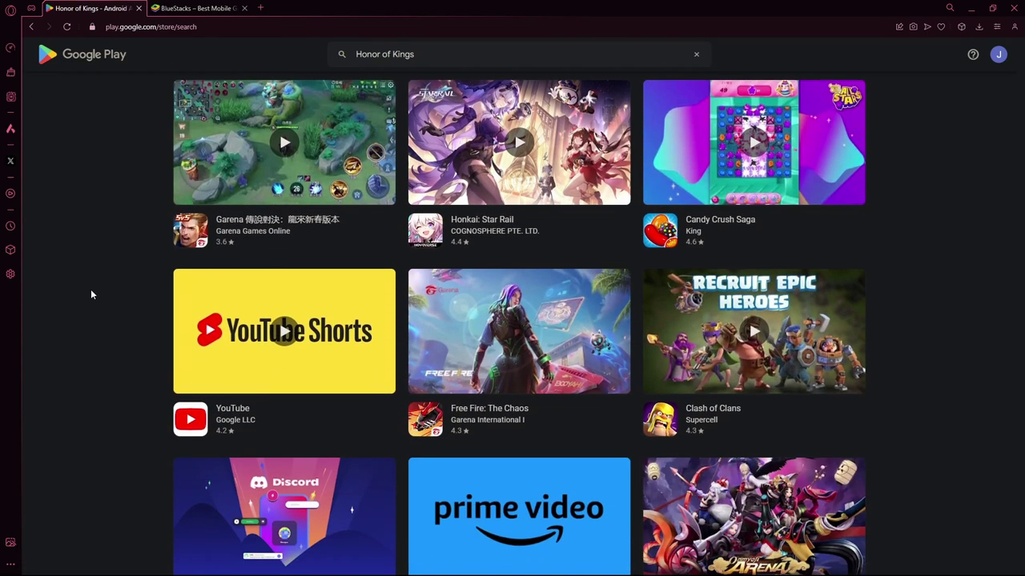
{"action": "scroll", "coordinate": [92, 289], "scroll_direction": "down", "scroll_amount": 3}
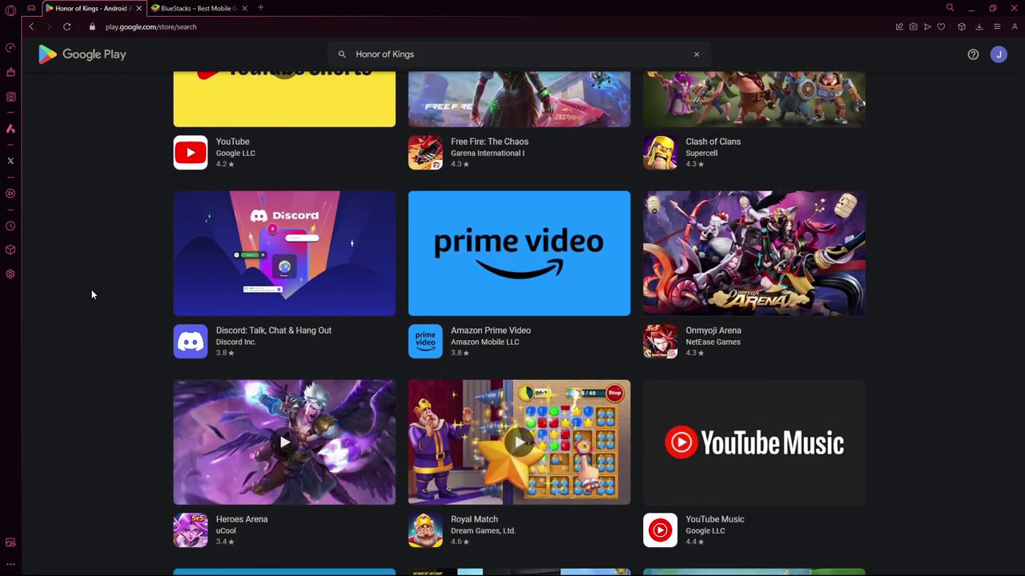
{"action": "scroll", "coordinate": [91, 289], "scroll_direction": "up", "scroll_amount": 2}
{"action": "scroll", "coordinate": [93, 287], "scroll_direction": "up", "scroll_amount": 10}
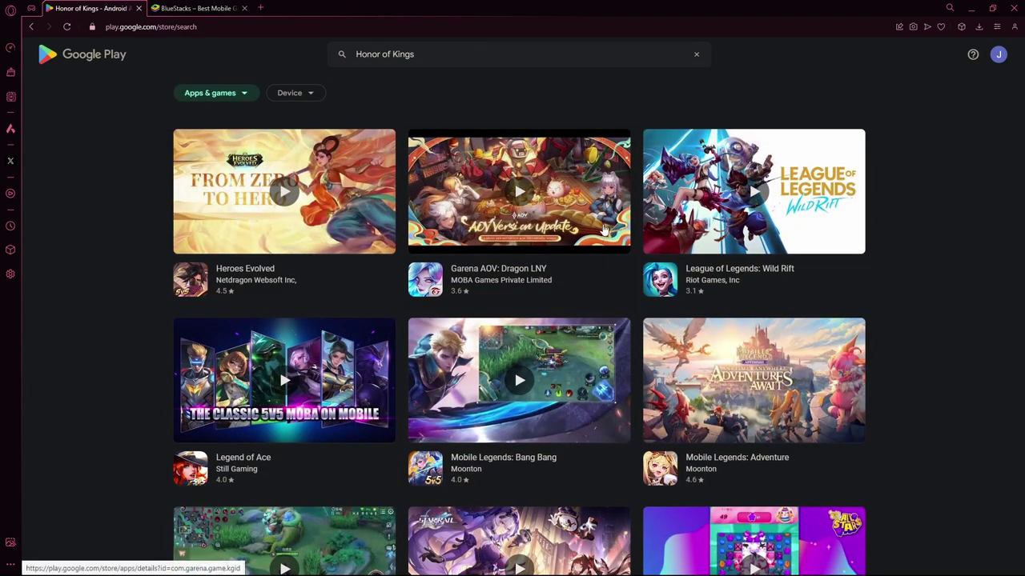
Go back to the Google homepage via a 'google' search and type 'Honor of Kings' into its search box
{"action": "left_click", "coordinate": [184, 28]}
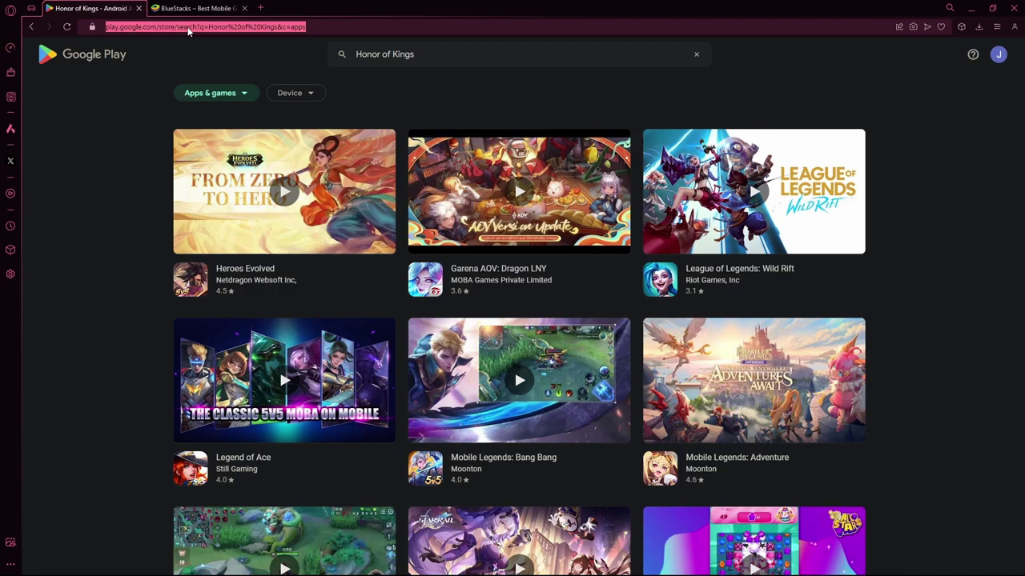
{"action": "key", "text": "BackSpace"}
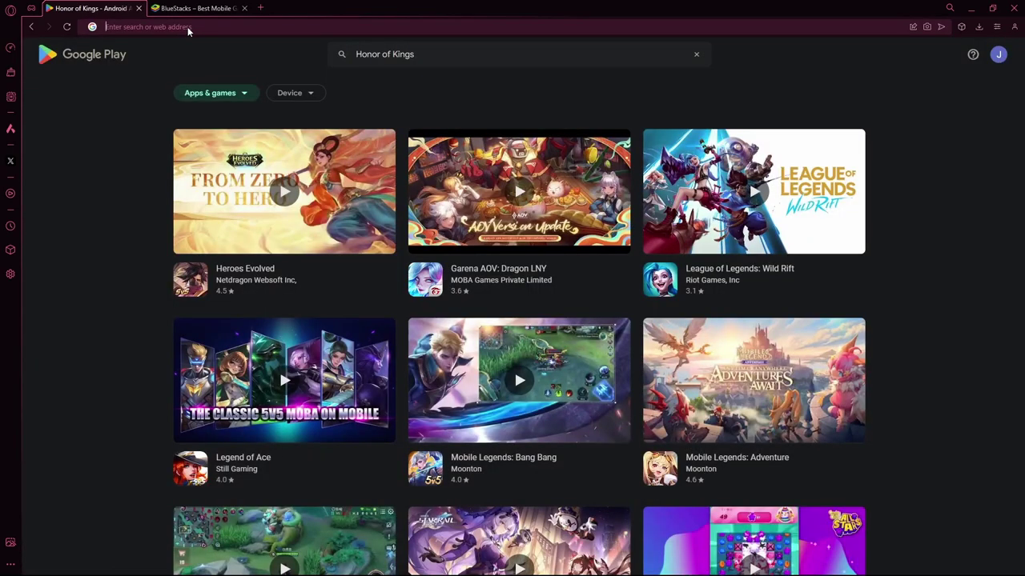
{"action": "type", "text": "google"}
{"action": "key", "text": "Return"}
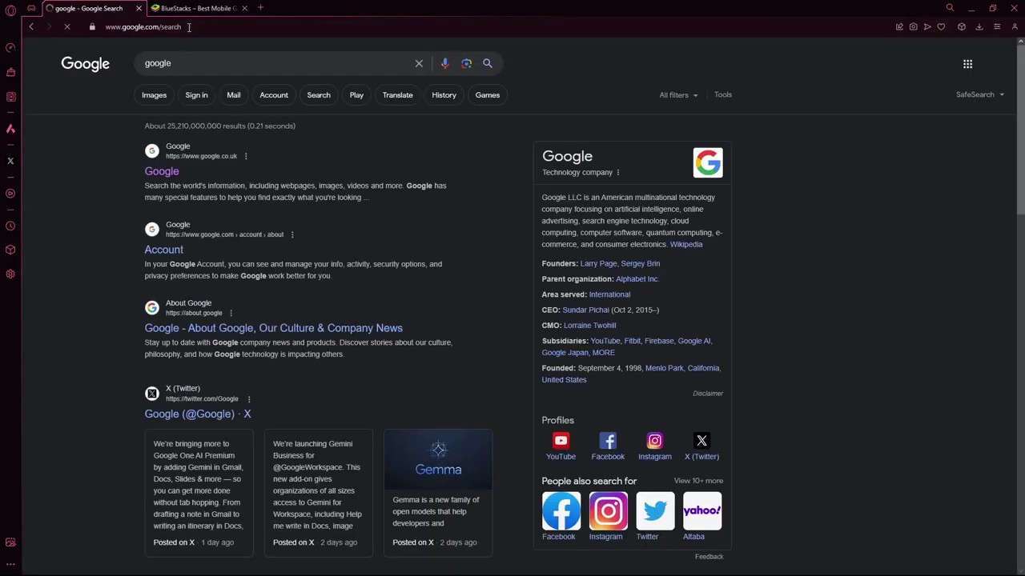
{"action": "left_click", "coordinate": [166, 172]}
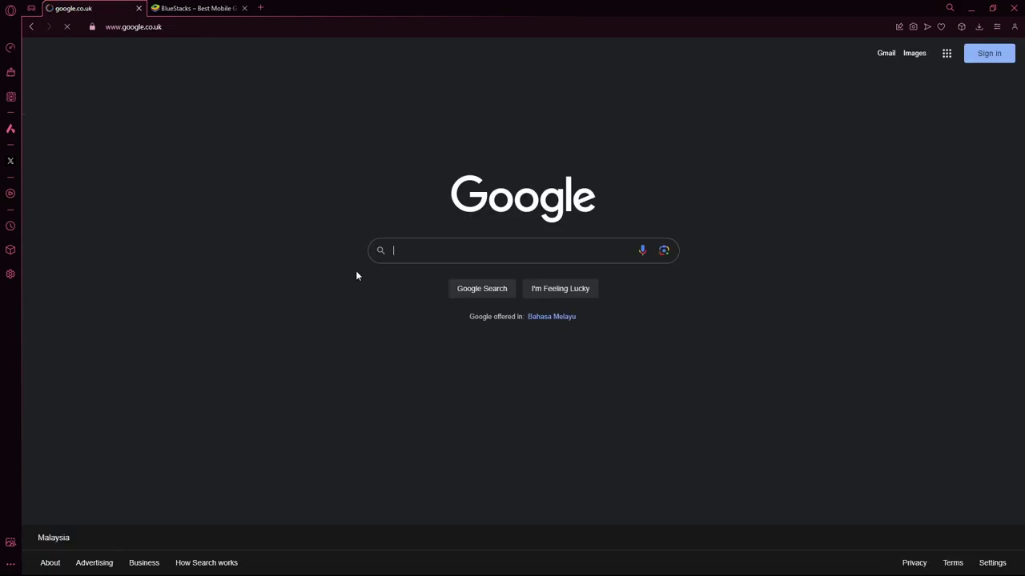
{"action": "left_click", "coordinate": [405, 248]}
{"action": "type", "text": "Honor of K"}
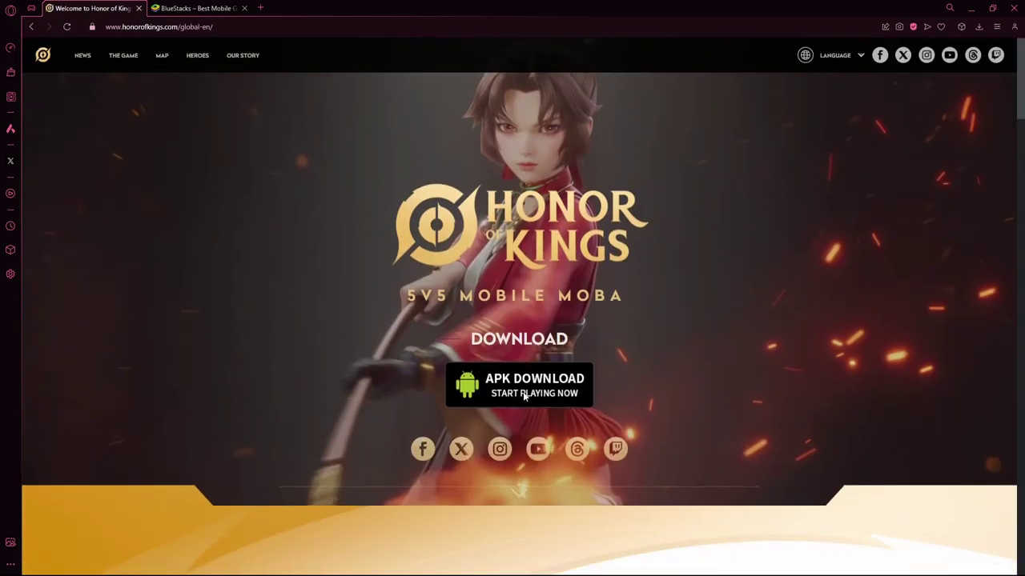
Scroll the official Honor of Kings global page to its APK DOWNLOAD button, then switch to the BlueStacks tab
{"action": "scroll", "coordinate": [523, 393], "scroll_direction": "down", "scroll_amount": 3}
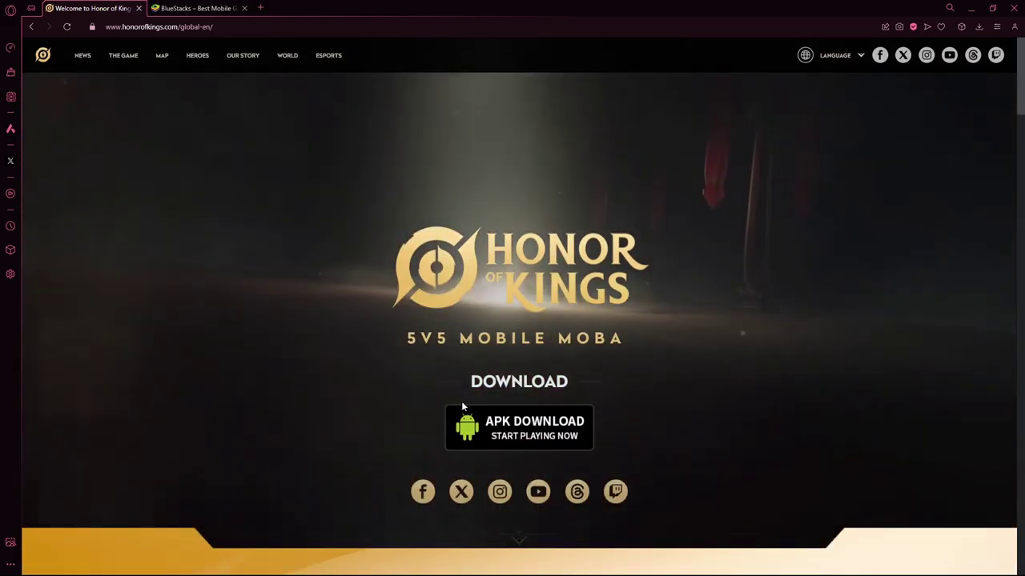
{"action": "mouse_move", "coordinate": [563, 432]}
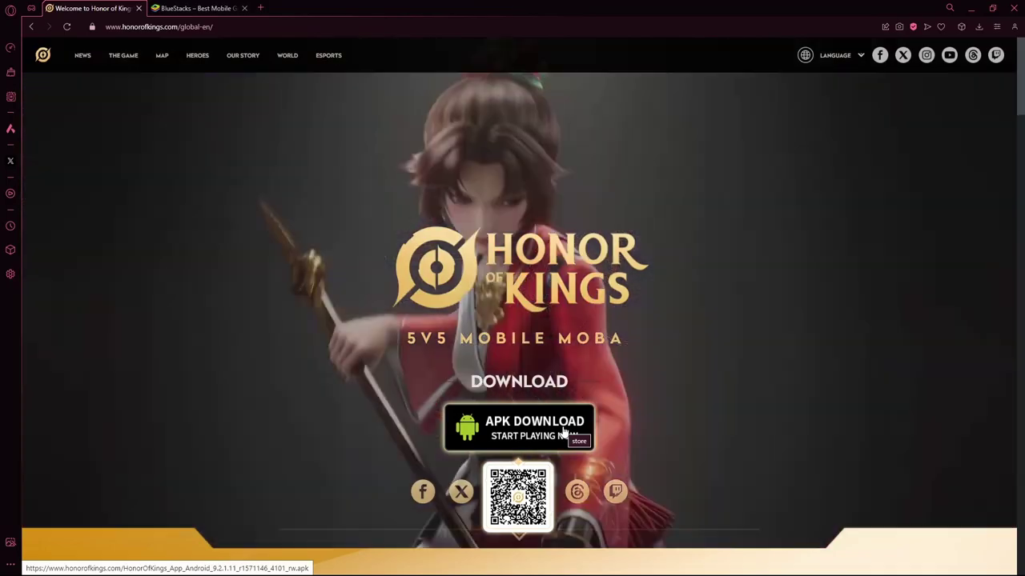
{"action": "mouse_move", "coordinate": [509, 440]}
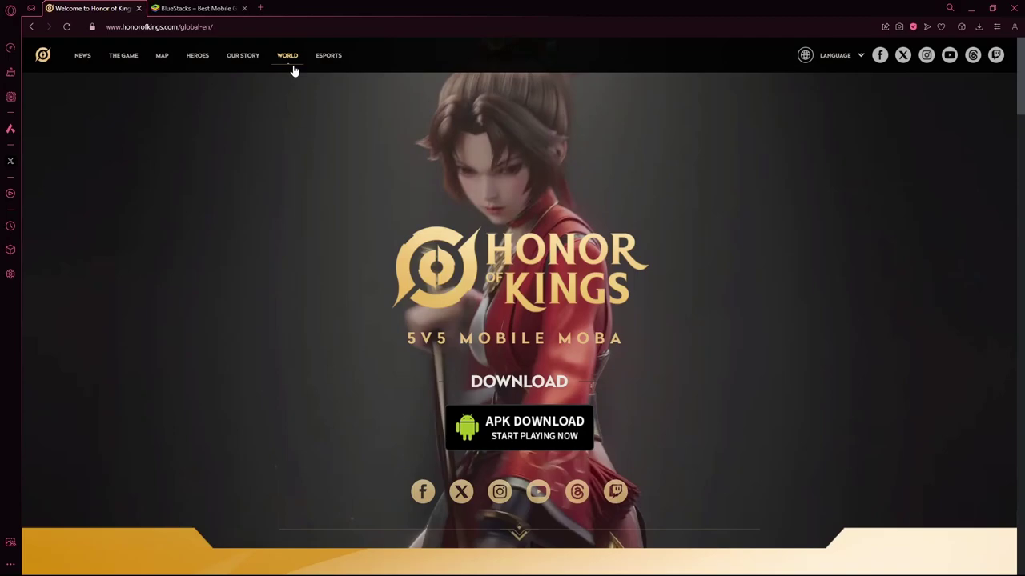
{"action": "key", "text": "ctrl+Tab"}
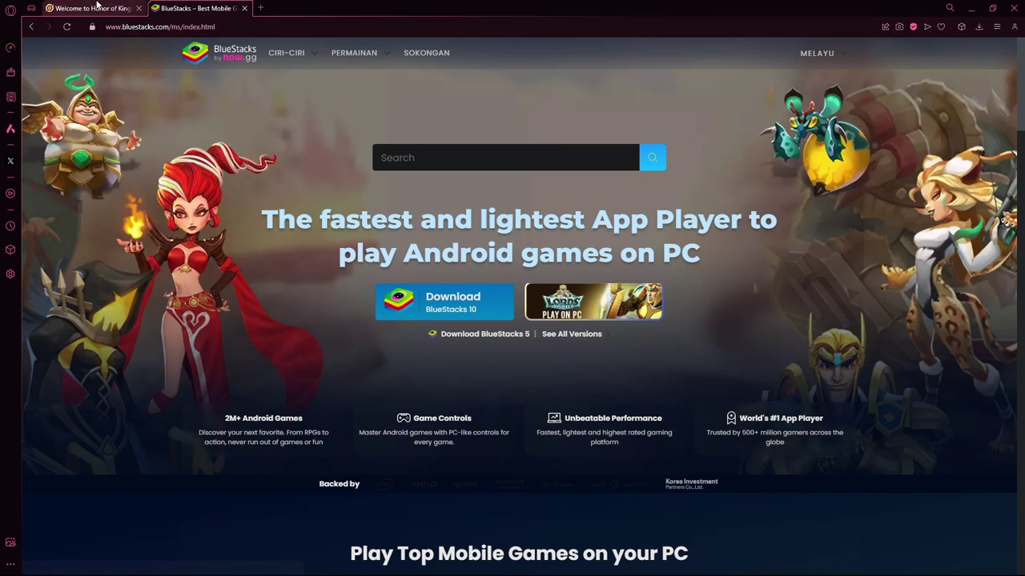
Back on the Honor of Kings tab, confirm HonorOfKings_App_Android_9.2.1.11 APK finished downloading
{"action": "left_click", "coordinate": [96, 7]}
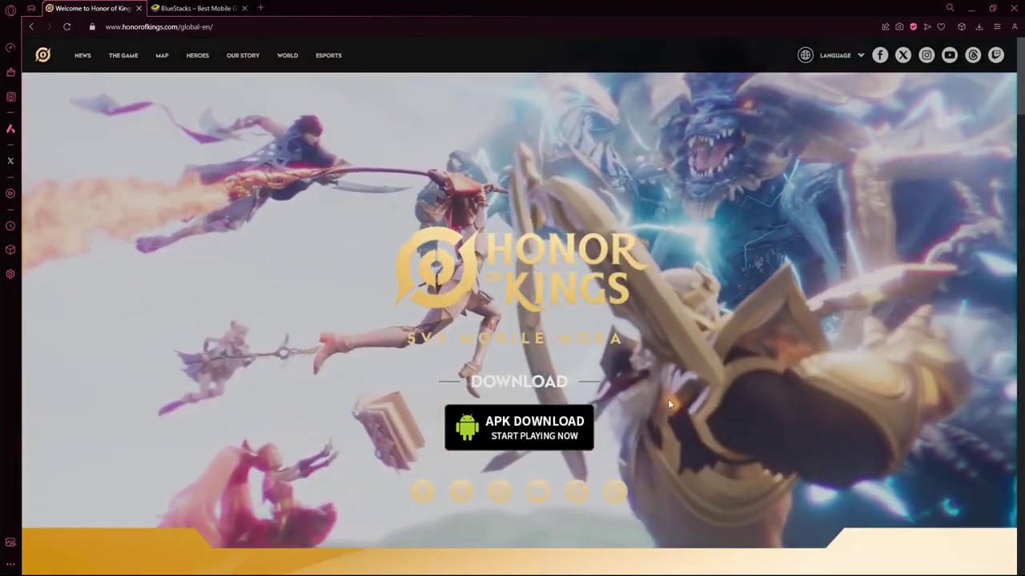
{"action": "mouse_move", "coordinate": [469, 434]}
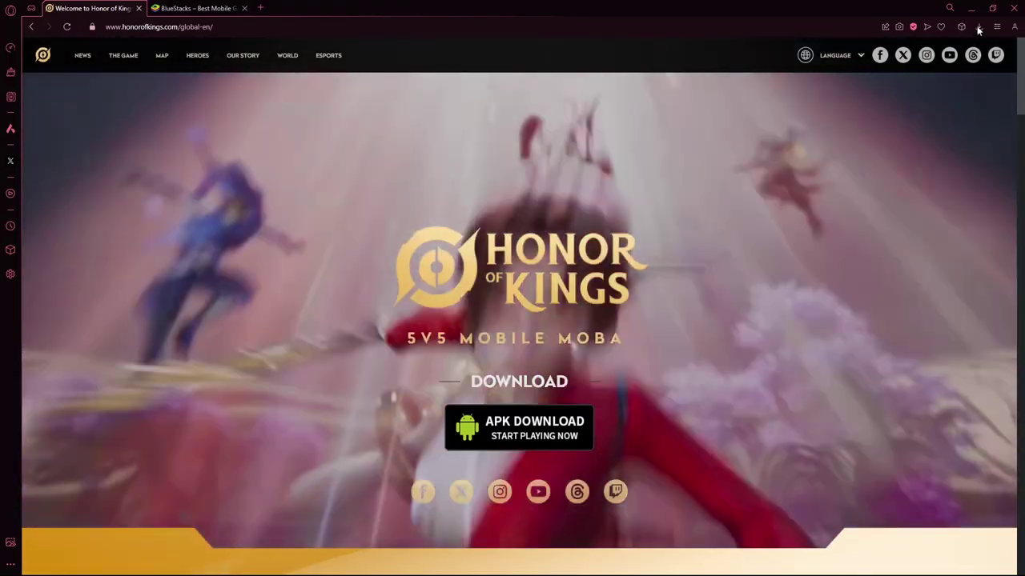
{"action": "left_click", "coordinate": [978, 28]}
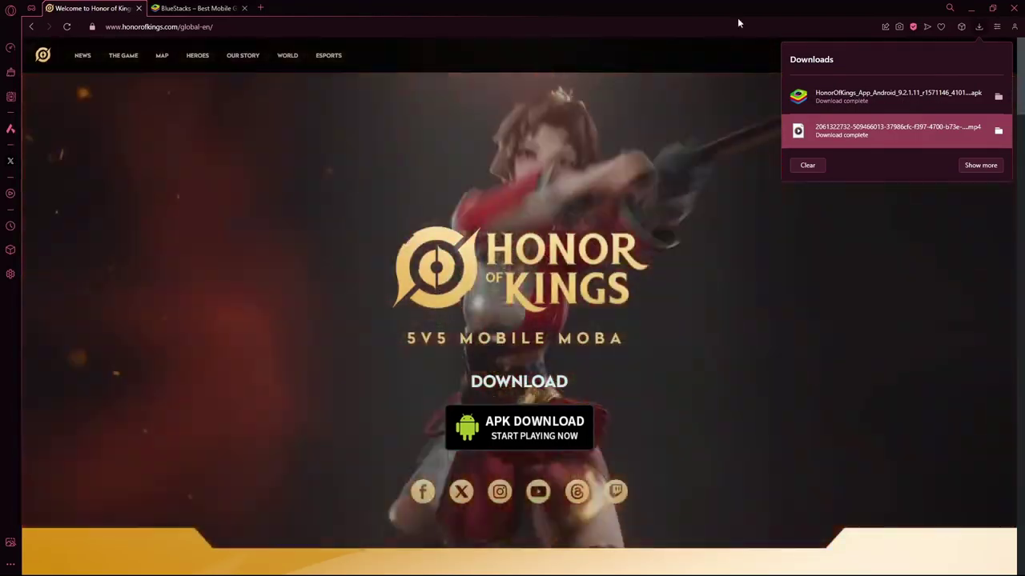
Minimize the browser, launch BlueStacks and bring up the App Player window
{"action": "left_click", "coordinate": [971, 8]}
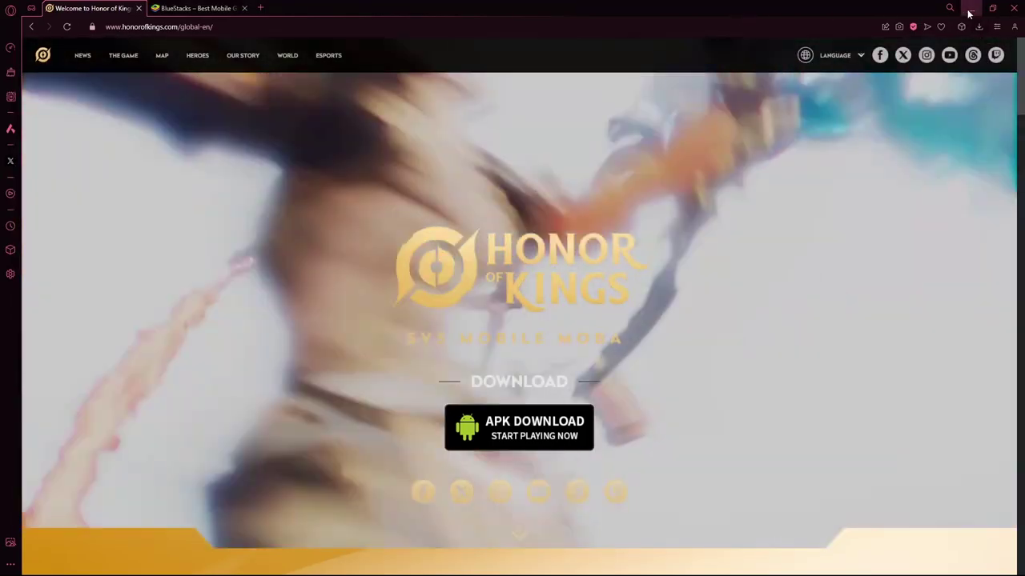
{"action": "left_click", "coordinate": [970, 8]}
{"action": "left_click", "coordinate": [252, 572]}
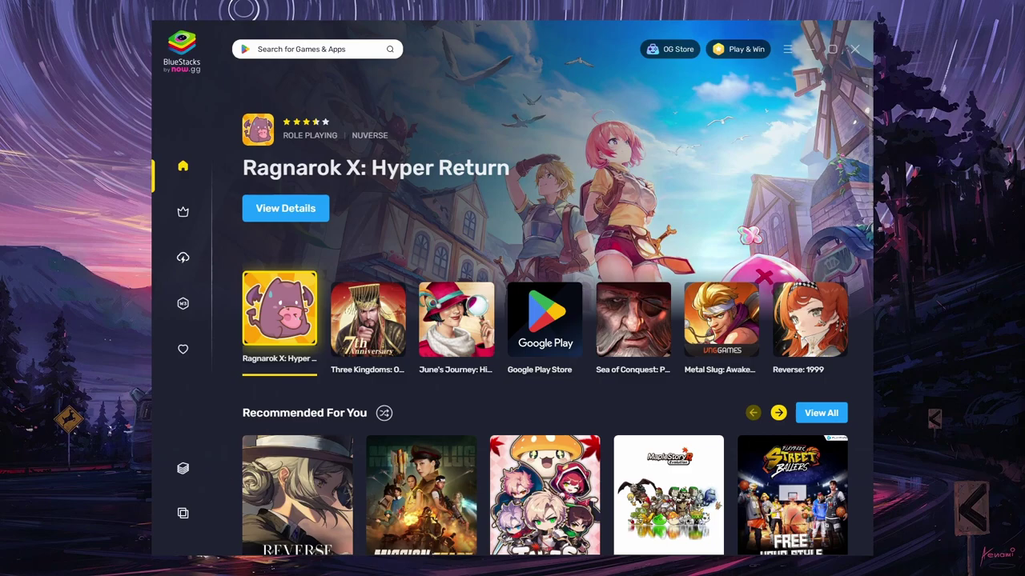
{"action": "mouse_move", "coordinate": [355, 561]}
{"action": "mouse_move", "coordinate": [259, 569]}
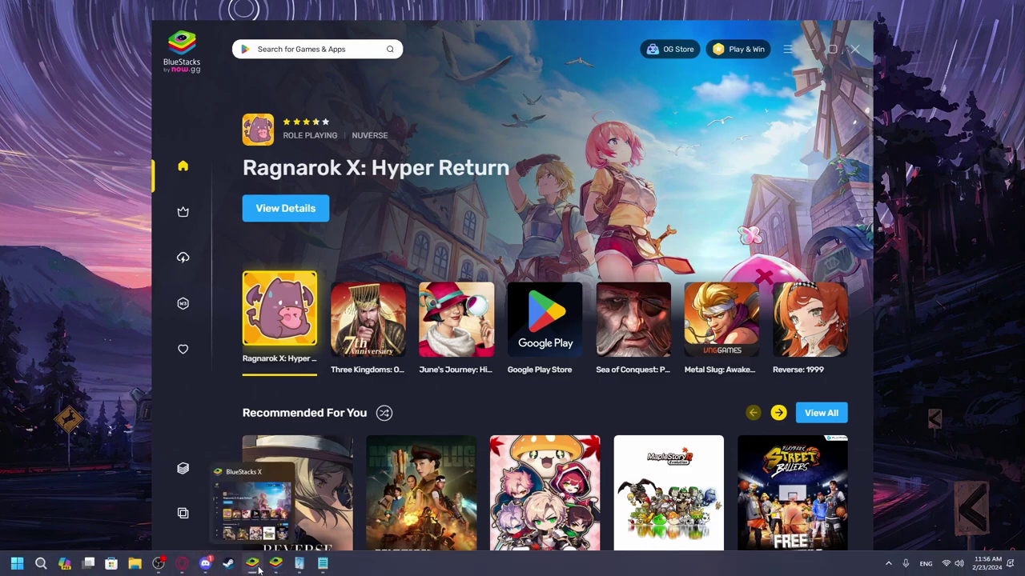
{"action": "left_click", "coordinate": [258, 568]}
{"action": "left_click", "coordinate": [276, 563]}
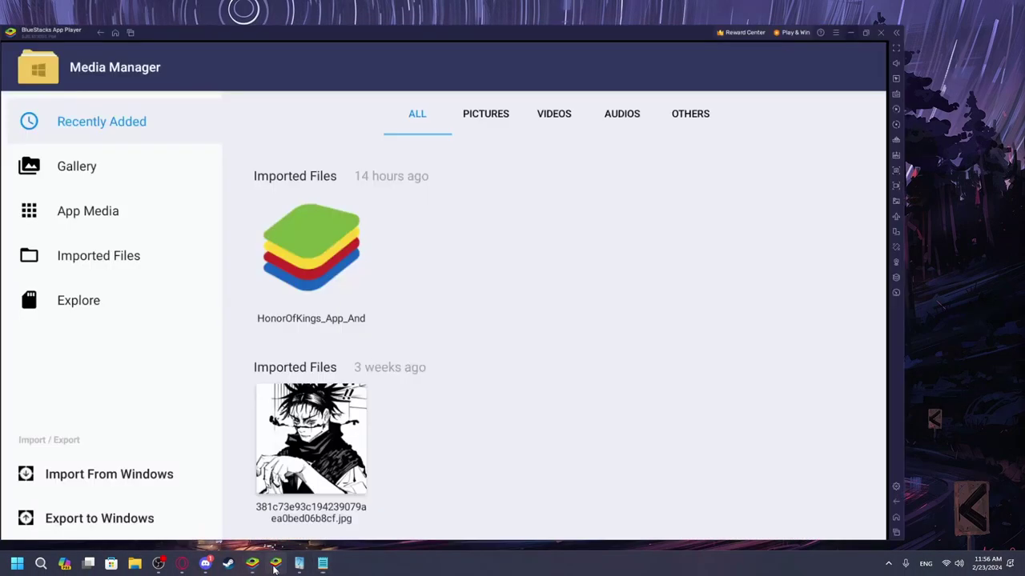
From the Android home screen, open System apps > Media Manager
{"action": "left_click", "coordinate": [147, 9]}
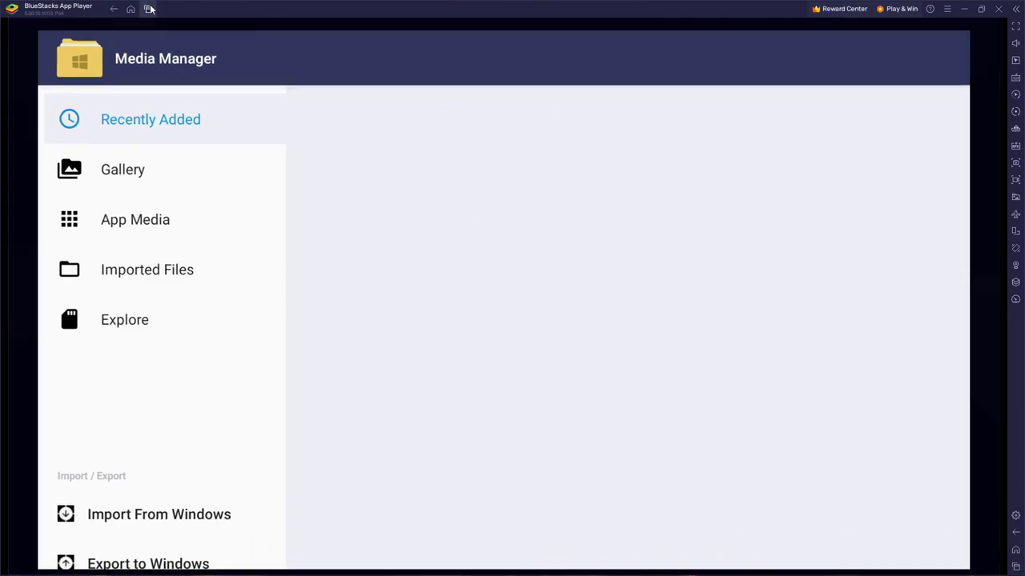
{"action": "left_click", "coordinate": [752, 151]}
{"action": "left_click", "coordinate": [260, 192]}
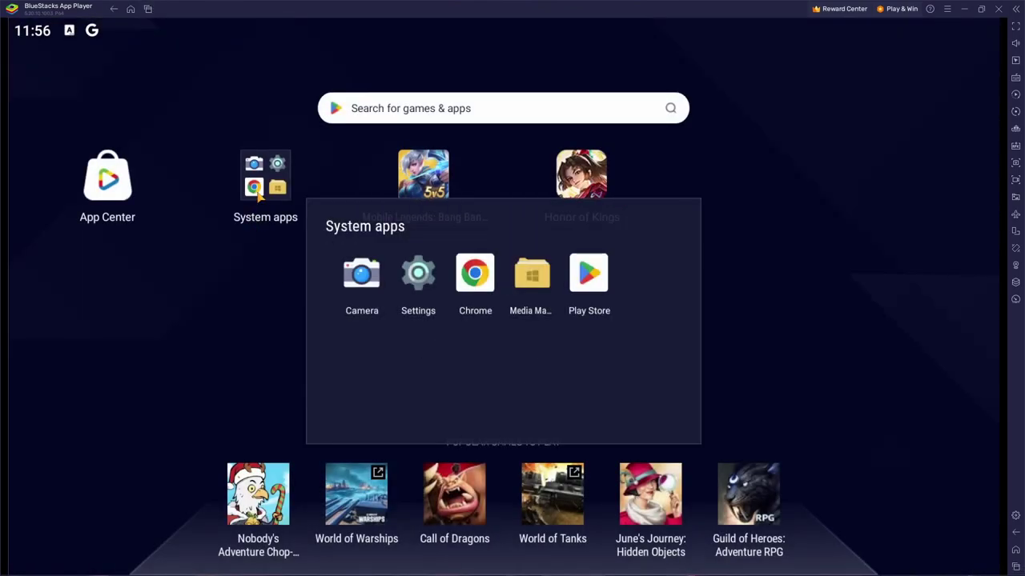
{"action": "left_click", "coordinate": [540, 274]}
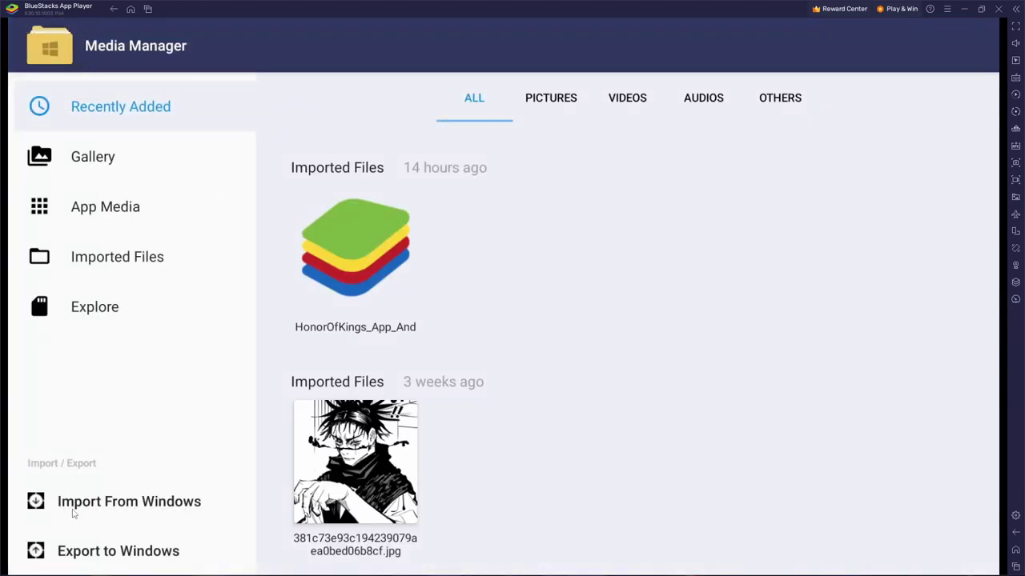
{"action": "left_click", "coordinate": [147, 505]}
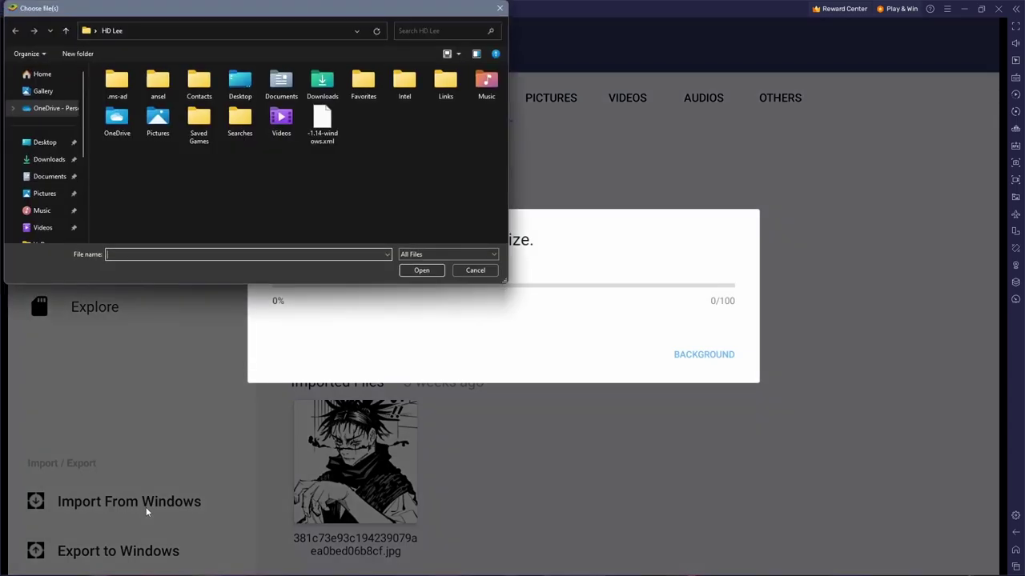
{"action": "left_click", "coordinate": [56, 163]}
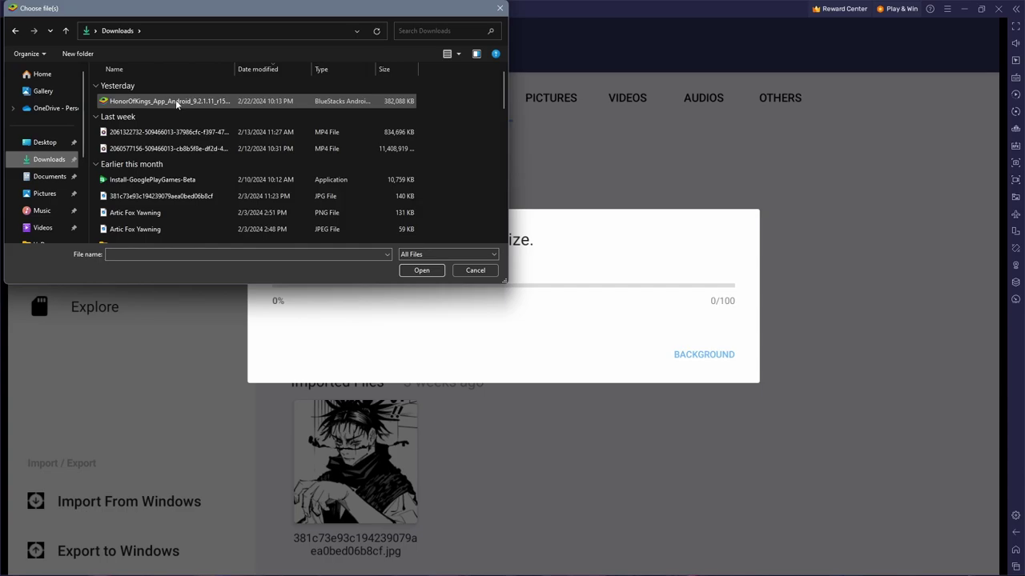
{"action": "left_click", "coordinate": [501, 9]}
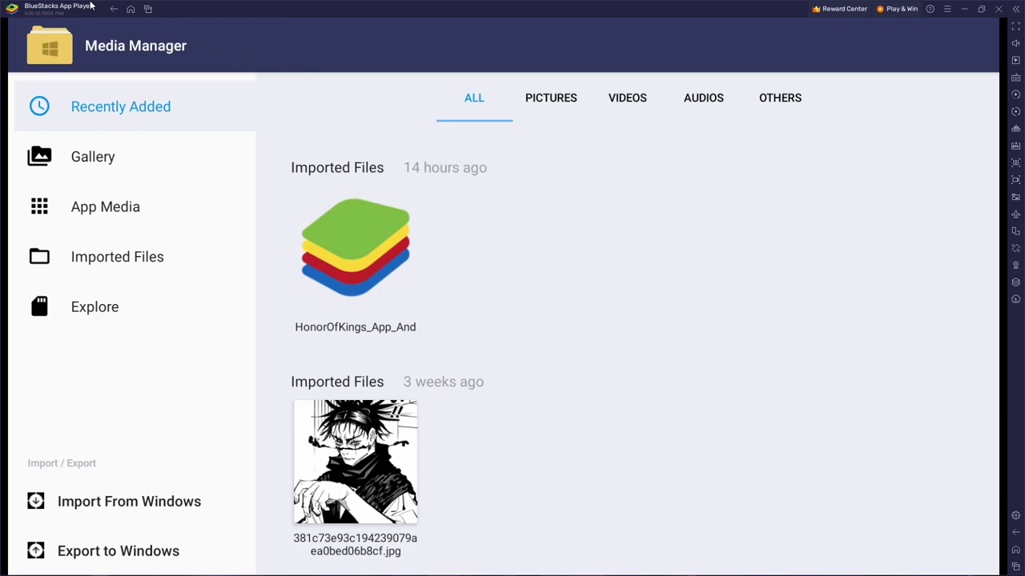
{"action": "left_click", "coordinate": [147, 9]}
Close the Media Manager card in Recents to return to the home screen
{"action": "left_click", "coordinate": [737, 149]}
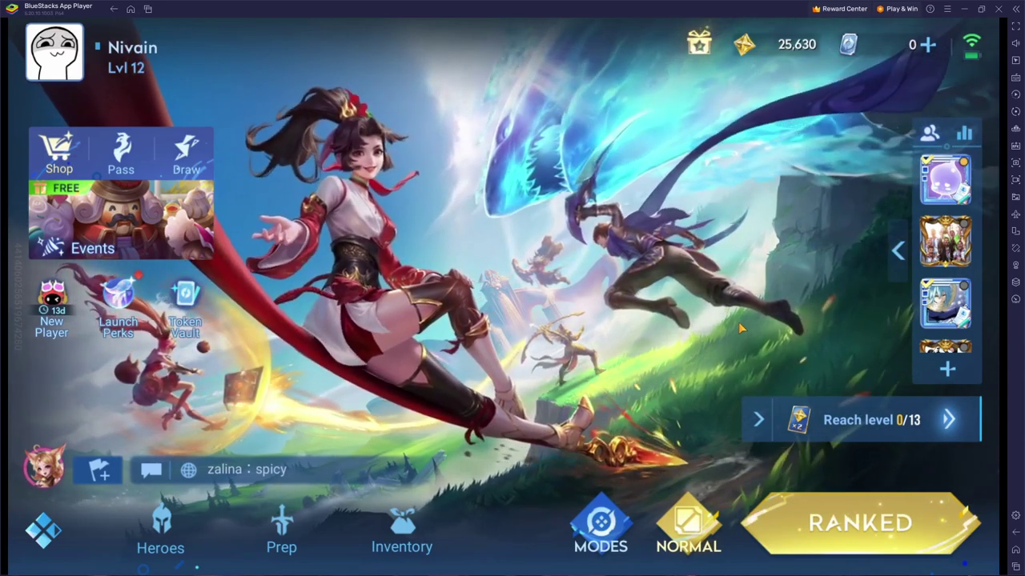
{"action": "left_click", "coordinate": [54, 52]}
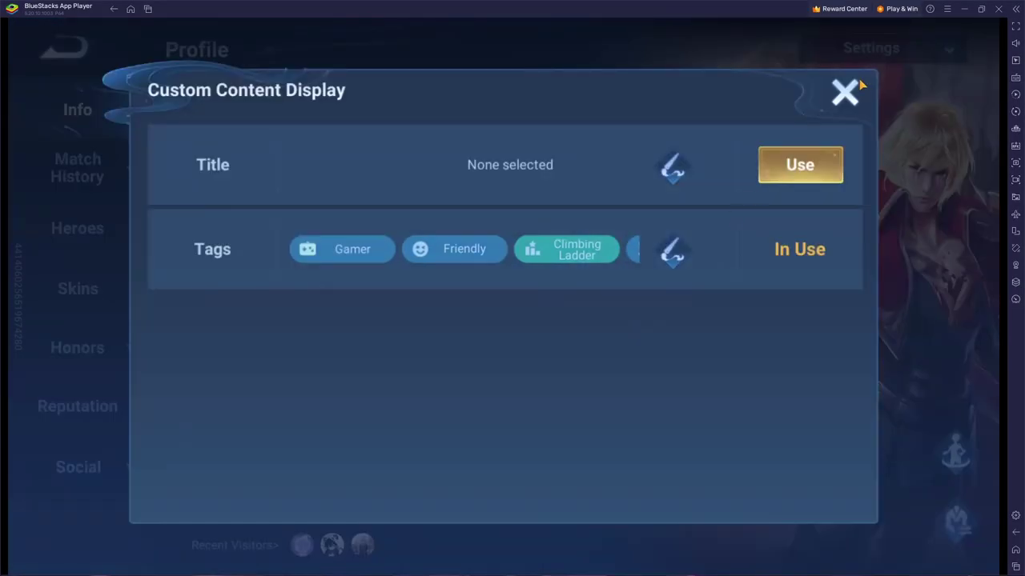
{"action": "left_click", "coordinate": [857, 86]}
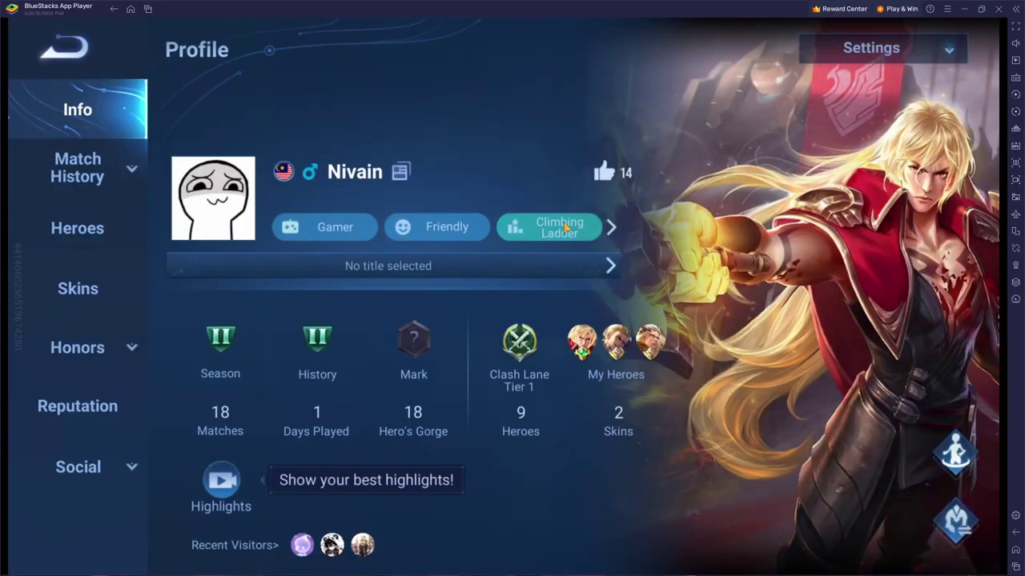
{"action": "left_click", "coordinate": [912, 48]}
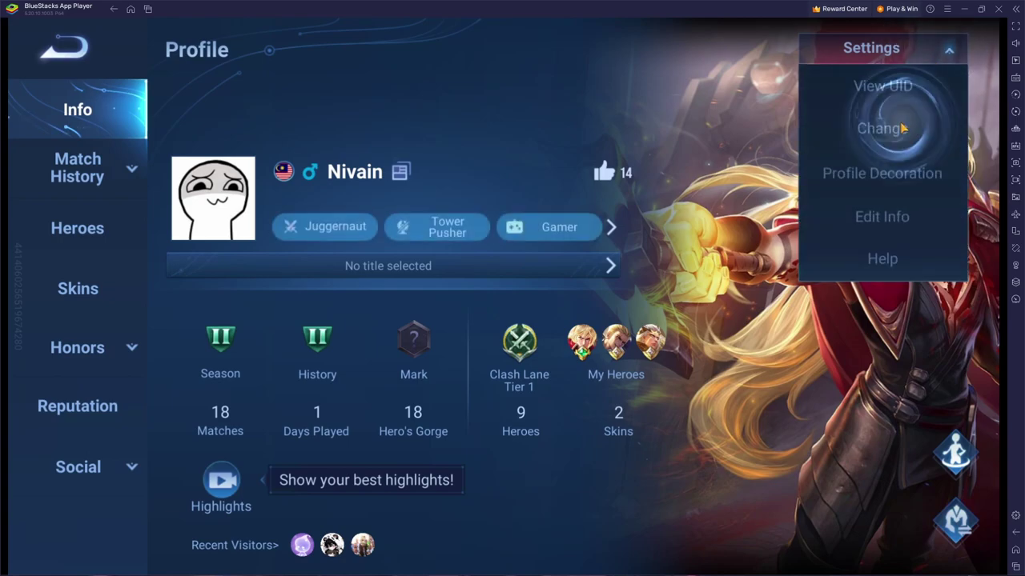
{"action": "left_click", "coordinate": [905, 130]}
{"action": "left_click", "coordinate": [876, 109]}
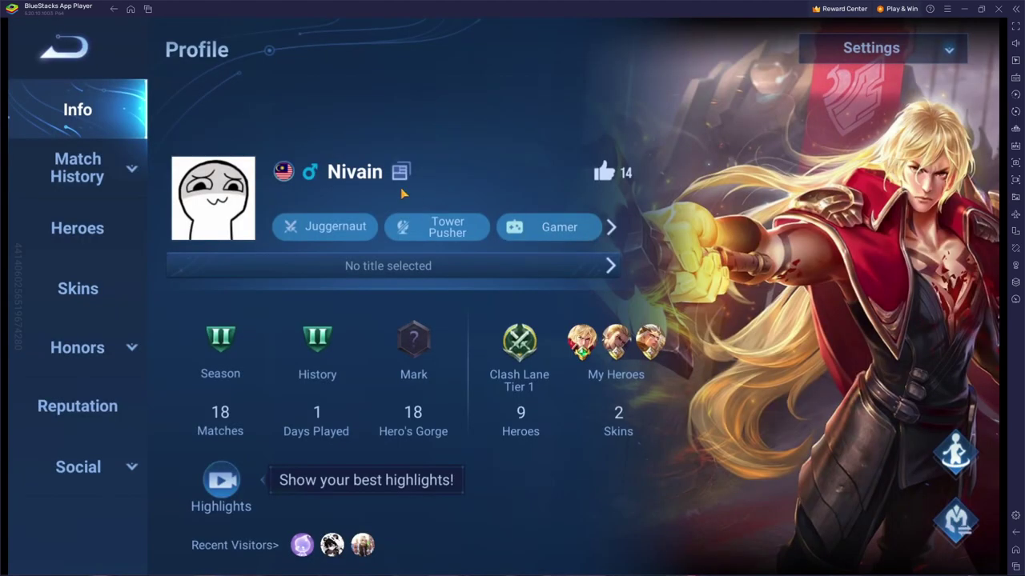
{"action": "left_click", "coordinate": [400, 171]}
{"action": "left_click", "coordinate": [735, 146]}
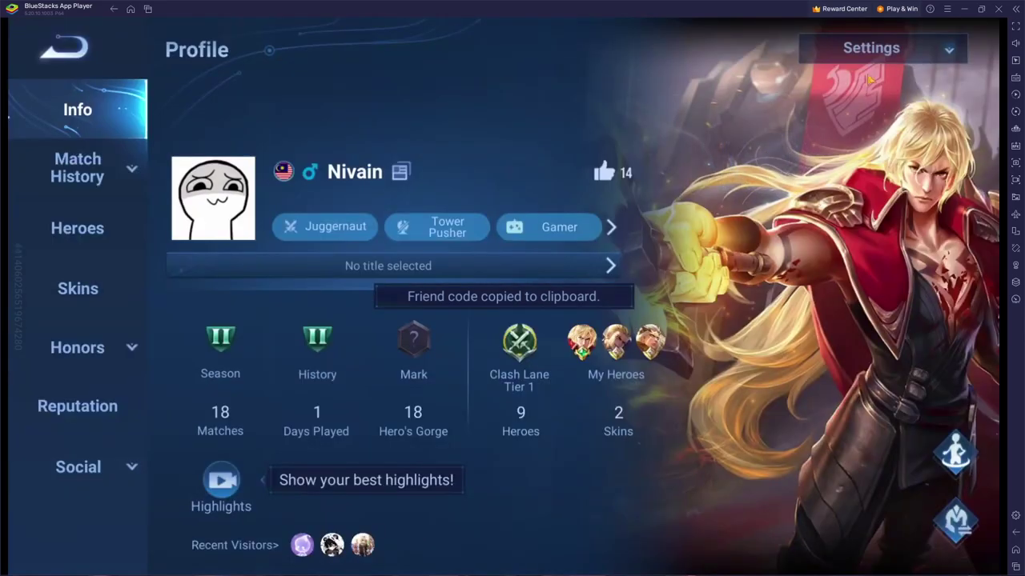
{"action": "left_click", "coordinate": [875, 47]}
{"action": "left_click", "coordinate": [854, 215]}
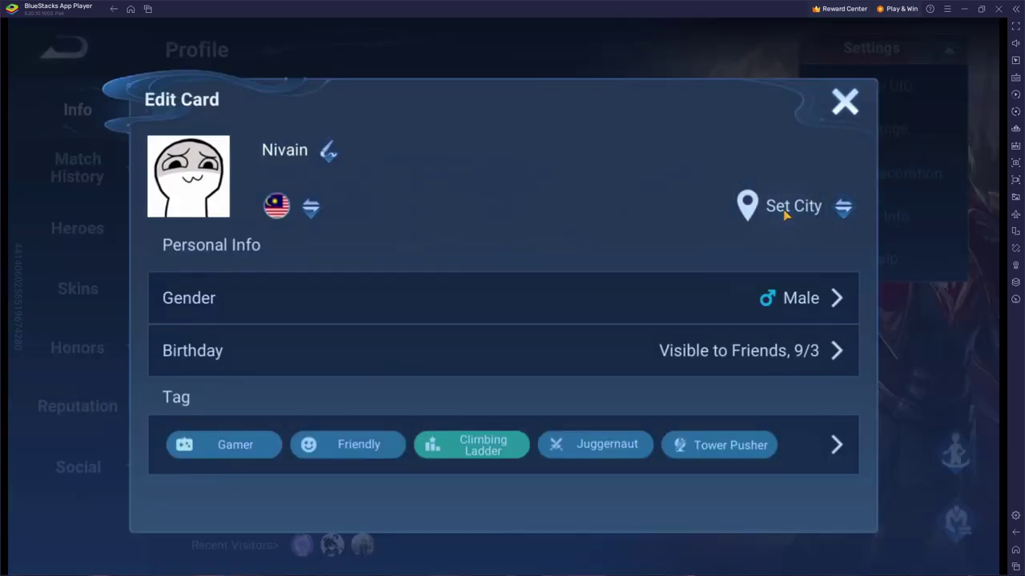
{"action": "left_click", "coordinate": [845, 210]}
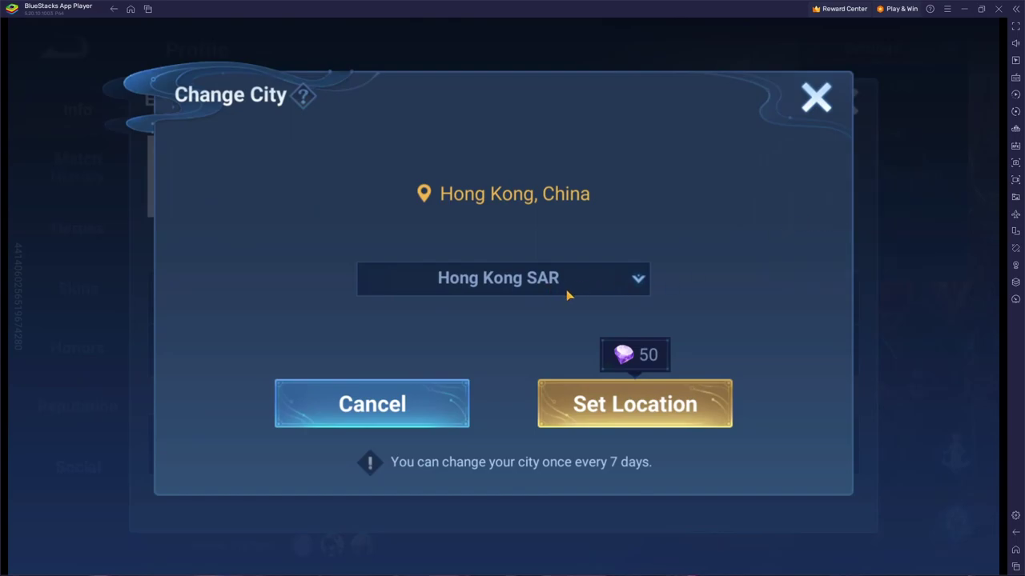
{"action": "left_click", "coordinate": [818, 99]}
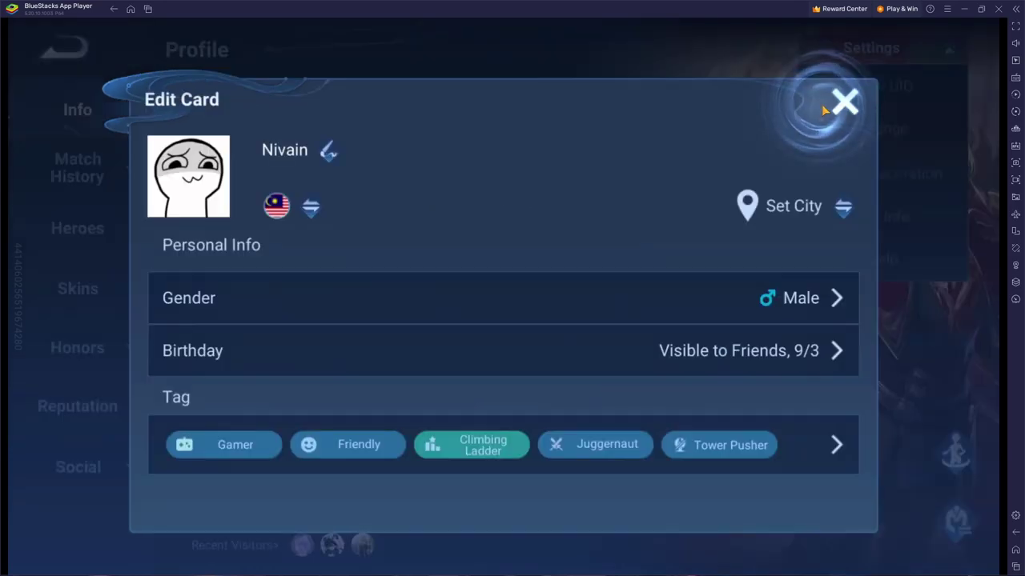
{"action": "left_click", "coordinate": [840, 106]}
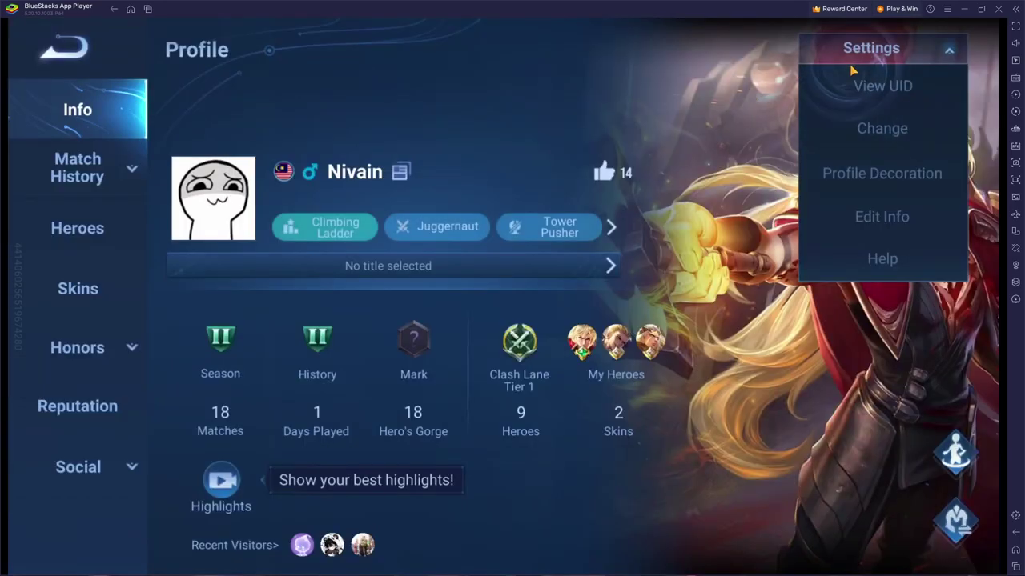
{"action": "left_click", "coordinate": [856, 84]}
{"action": "left_click", "coordinate": [737, 160]}
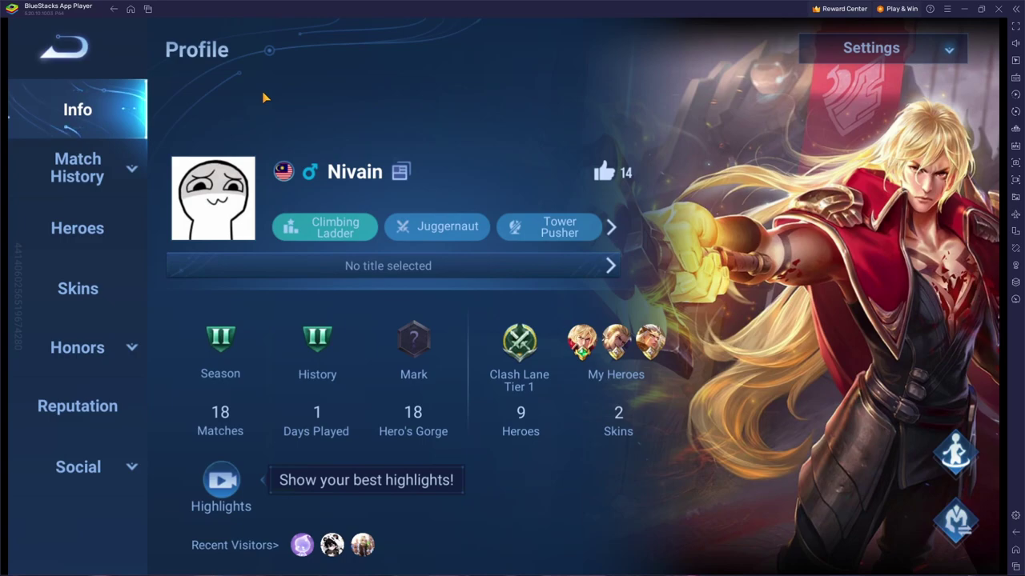
{"action": "left_click", "coordinate": [61, 46]}
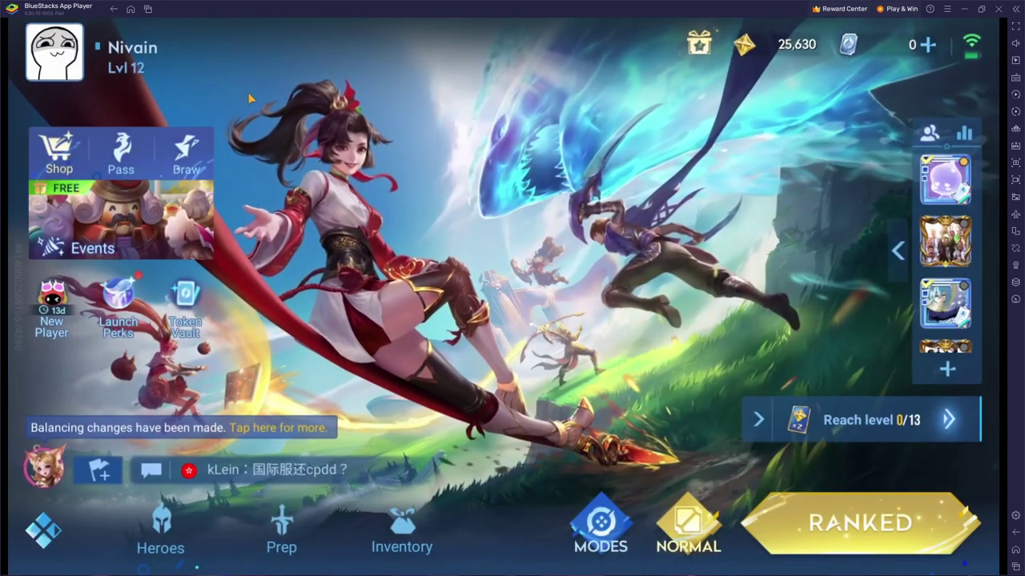